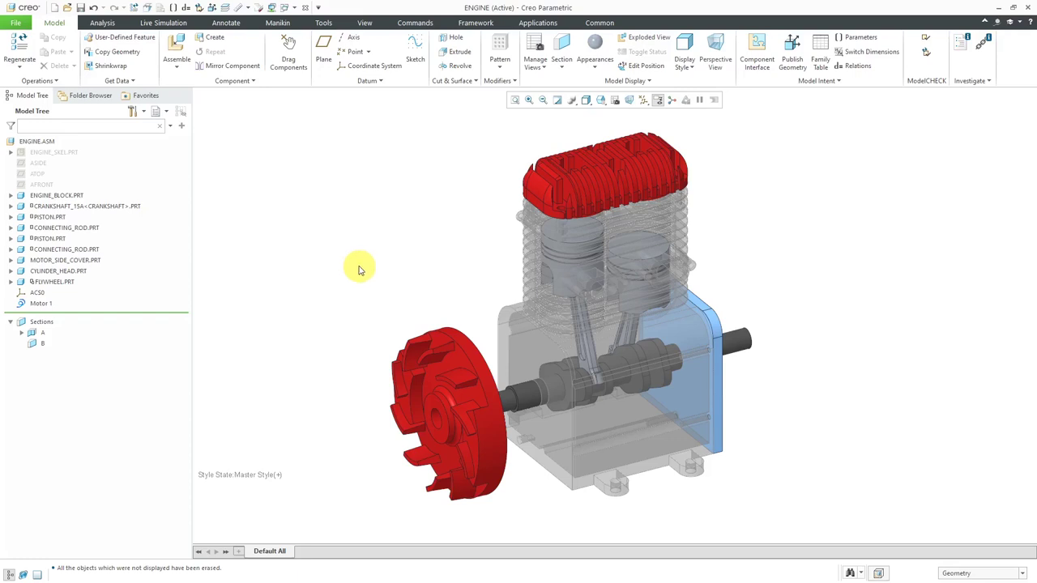
Select the first CONNECTING_ROD.PRT entry in the ENGINE assembly's model tree
left_click(69, 230)
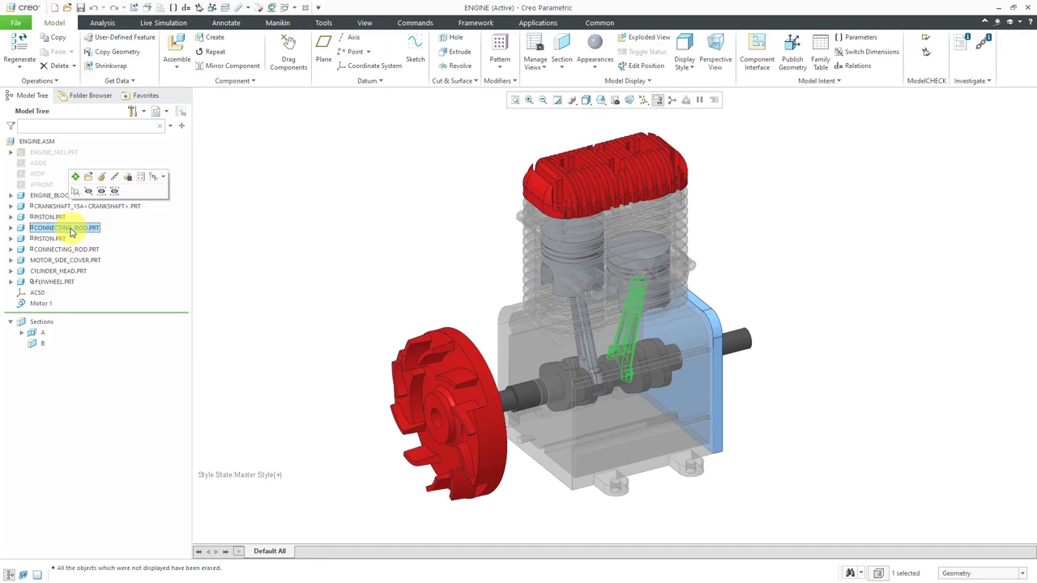
Replace the first connecting rod with a new copy named CONNECTING_ROD_2
right_click(72, 230)
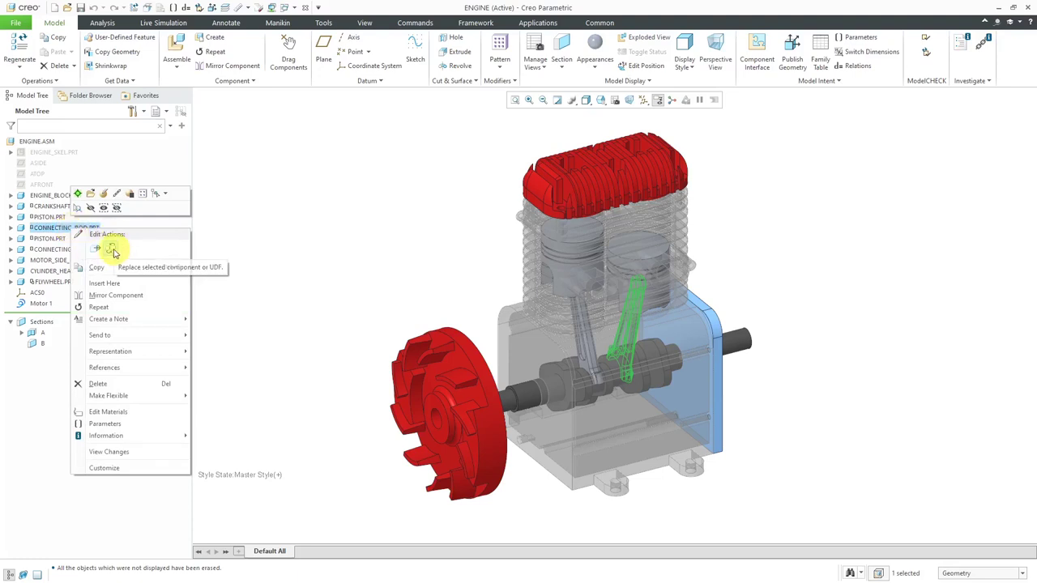
left_click(113, 253)
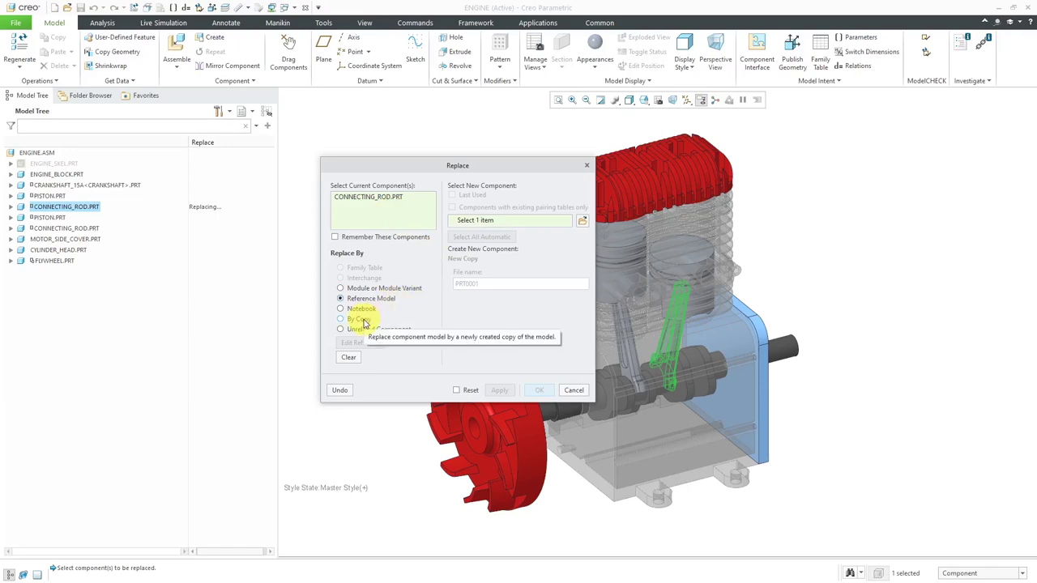
left_click(363, 321)
double_click(489, 285)
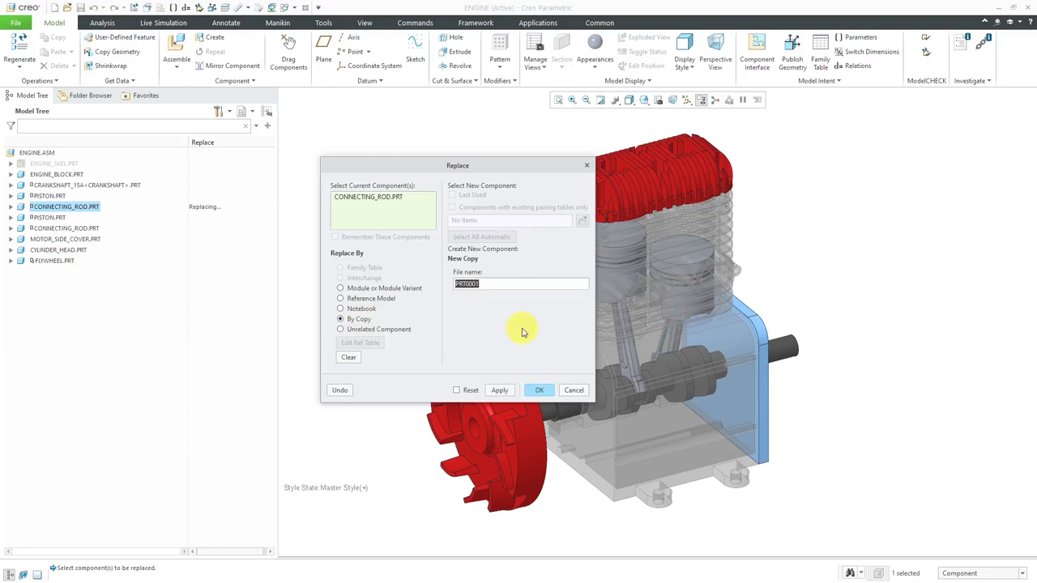
type("CONNECTING_ROD_2")
left_click(499, 390)
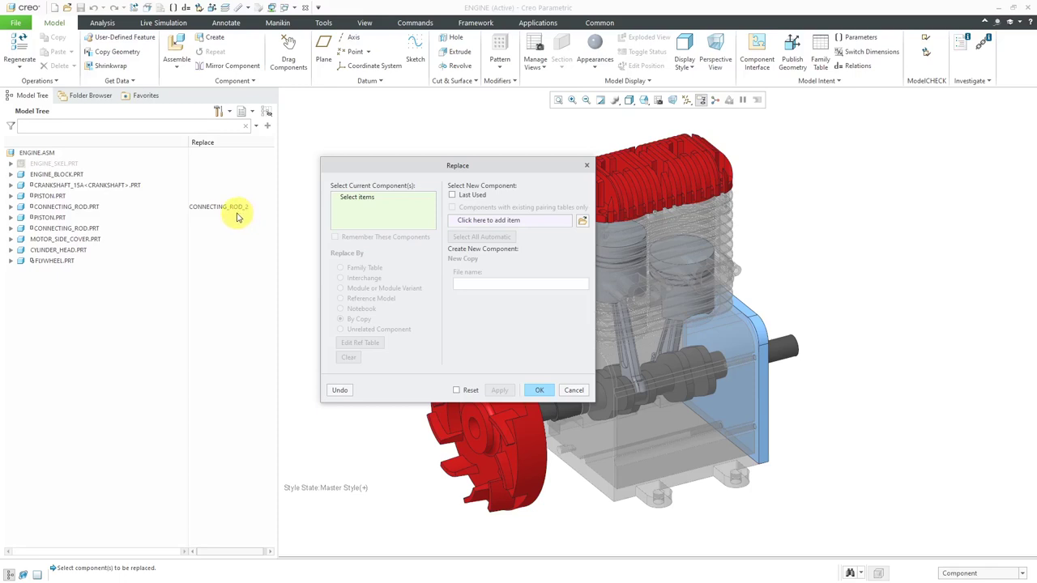
left_click(539, 390)
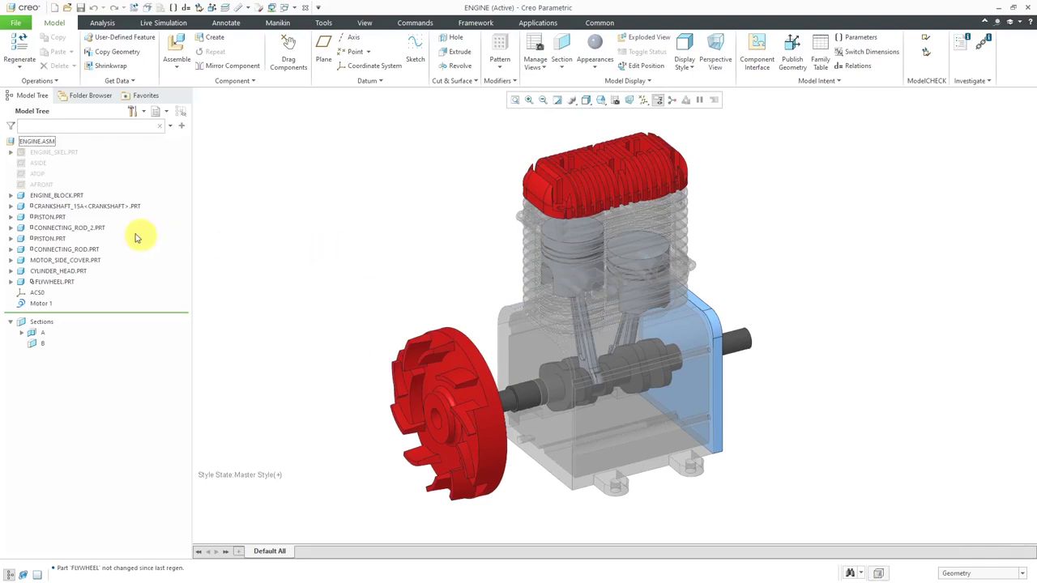
left_click(87, 234)
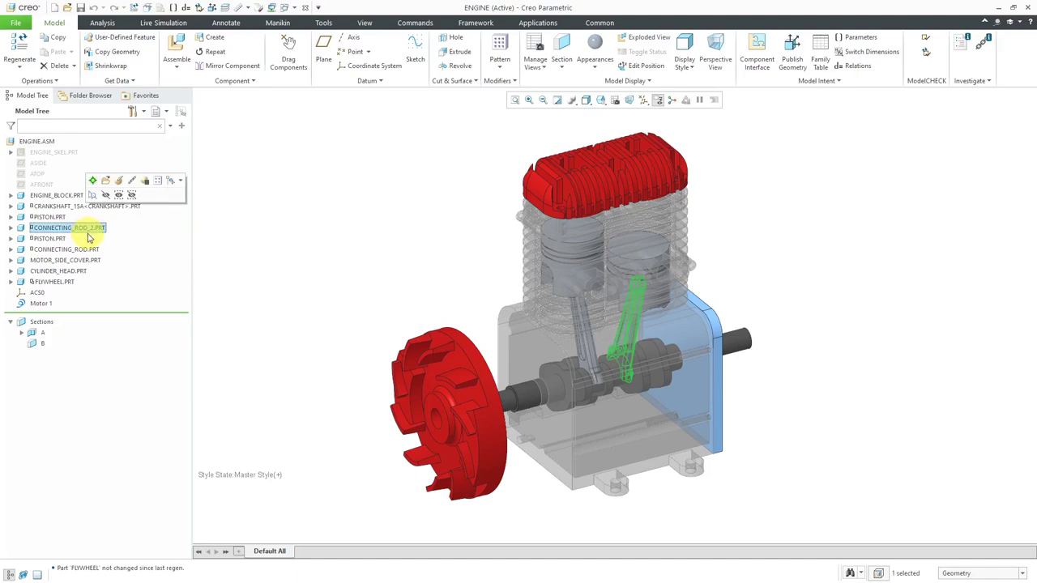
left_click(285, 235)
left_click(63, 250)
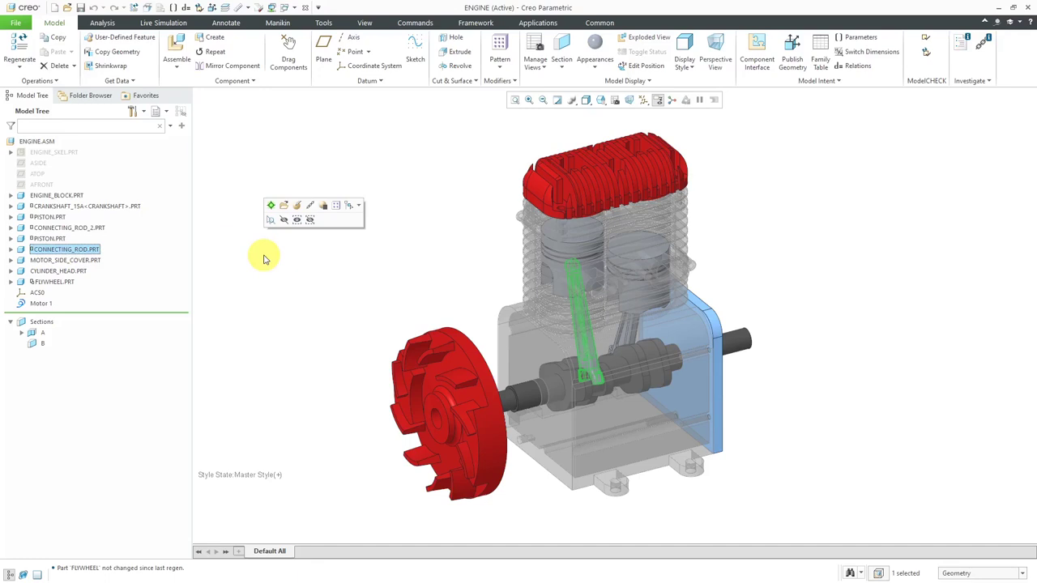
left_click(264, 259)
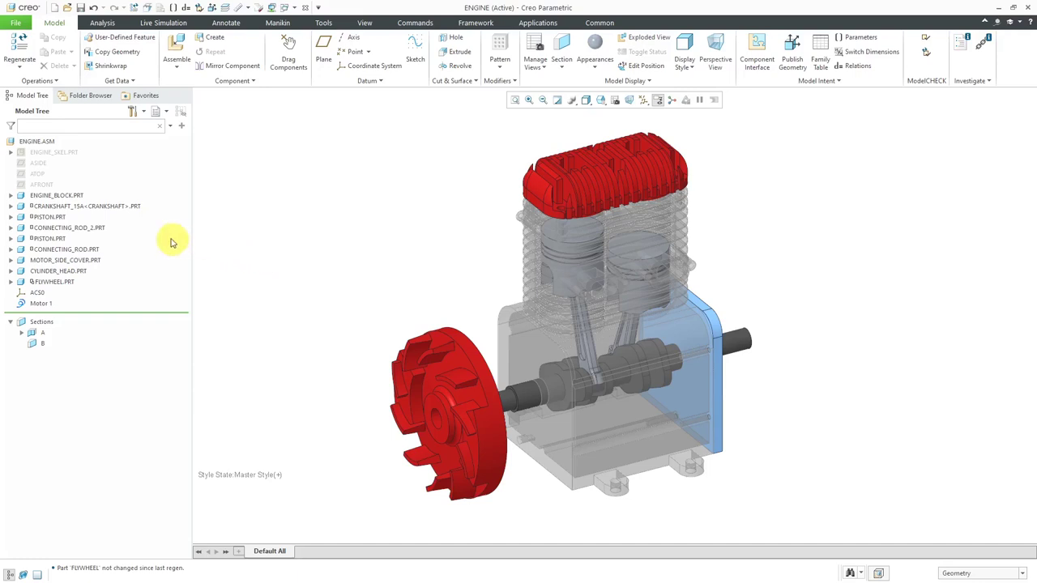
Select CRANKSHAFT_15A and start a Replace on it from its context menu
left_click(78, 207)
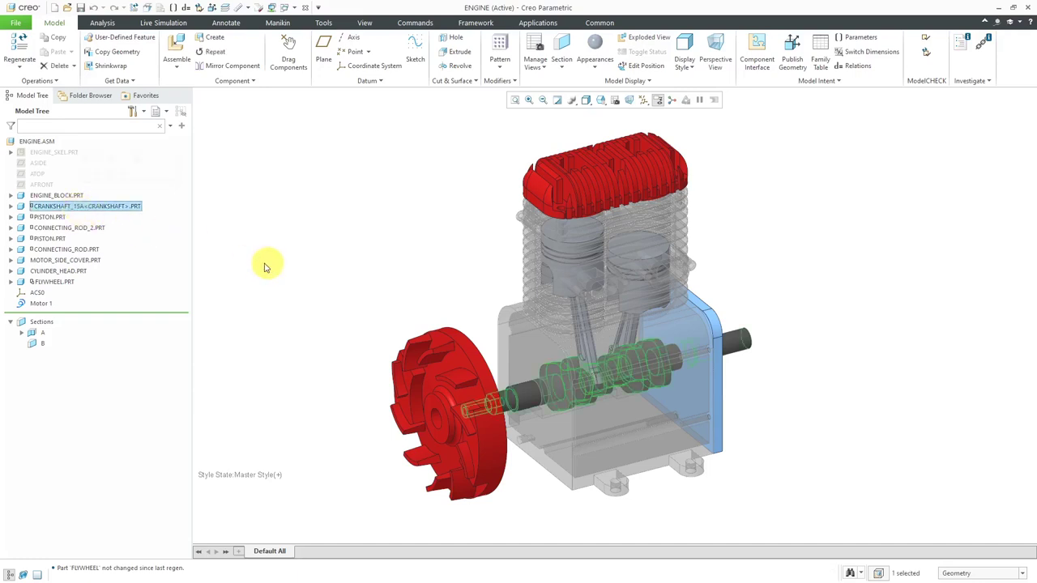
mouse_move(167, 243)
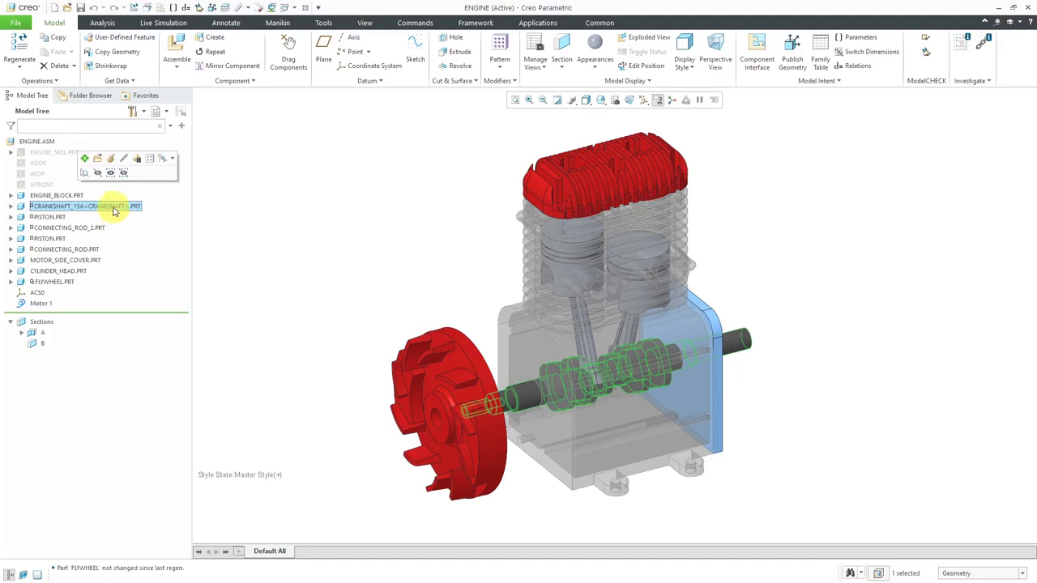
right_click(115, 211)
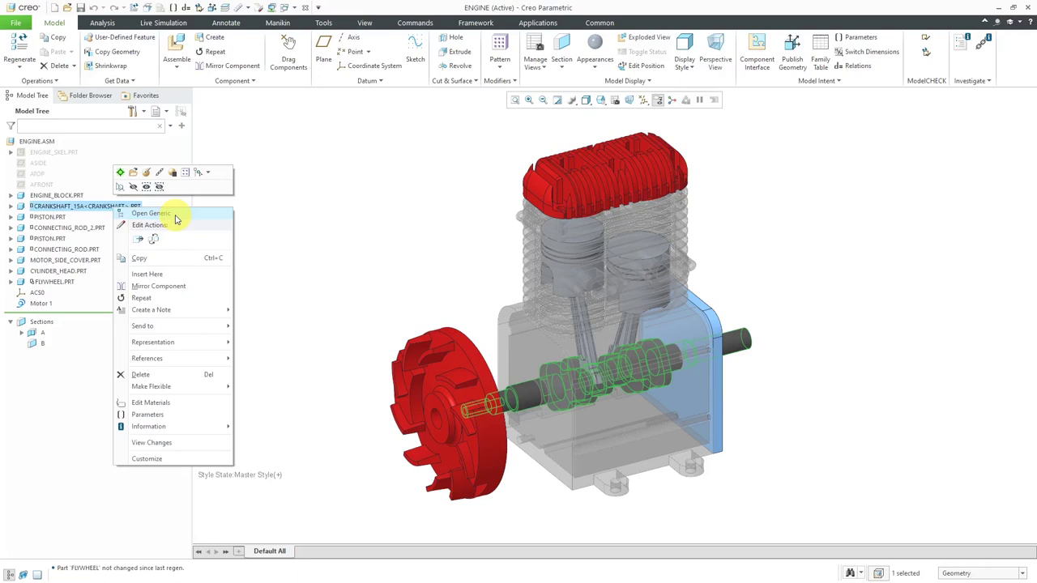
left_click(154, 240)
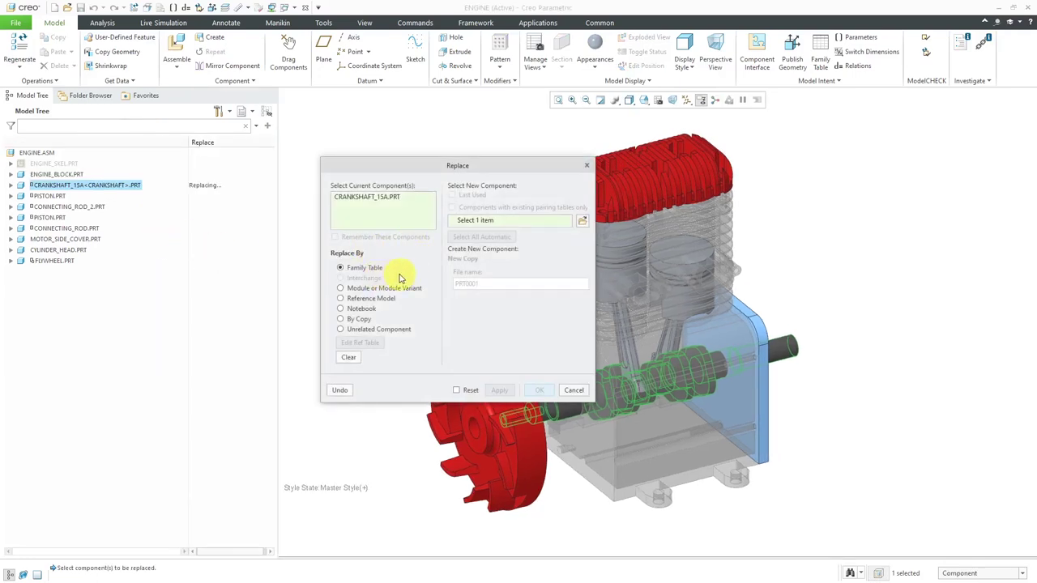
Replace CRANKSHAFT_15A with a standalone new copy named CRANKSHAFT_2
left_click(582, 222)
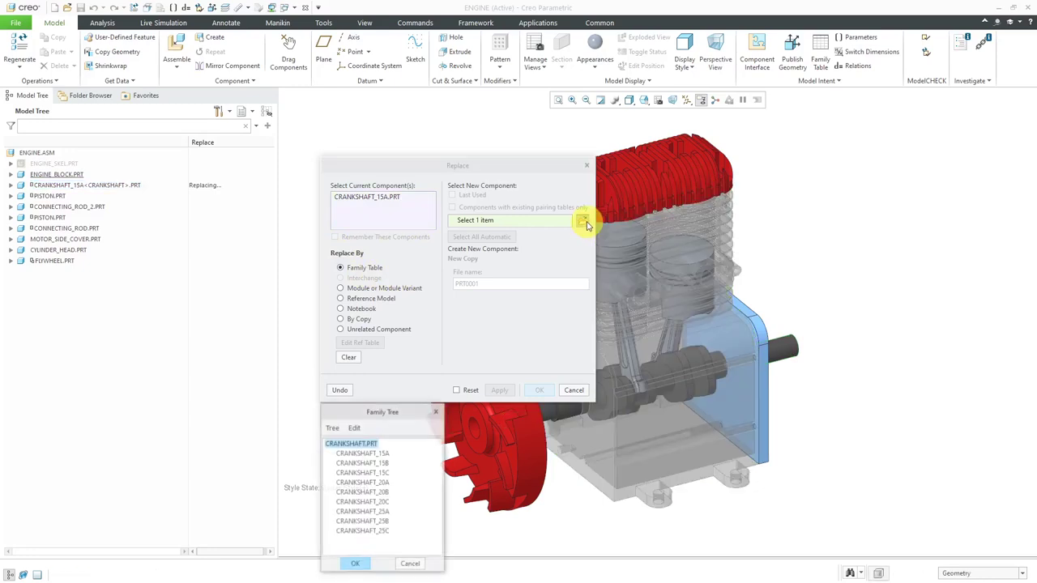
left_click(410, 565)
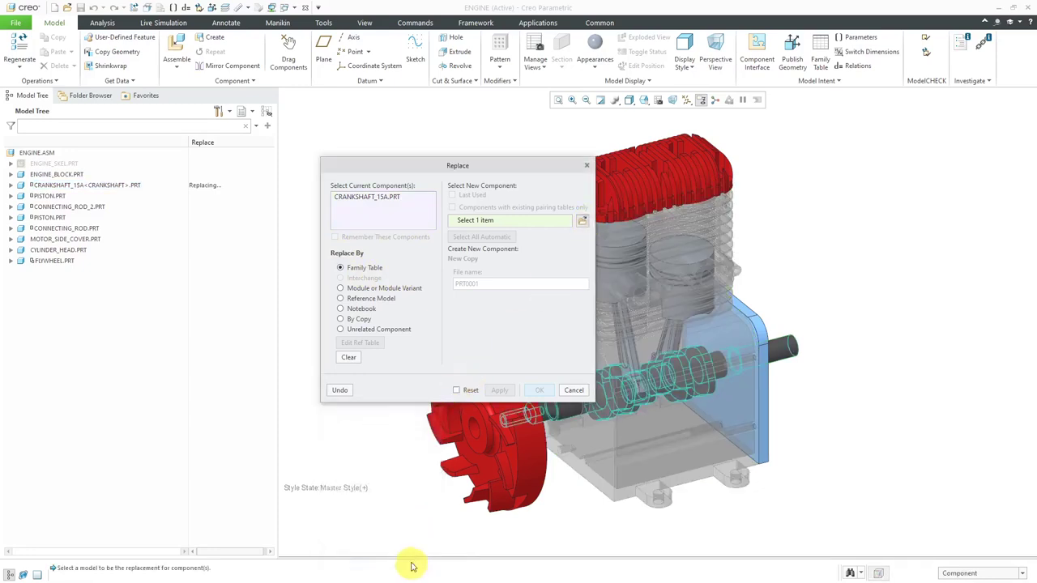
left_click(359, 321)
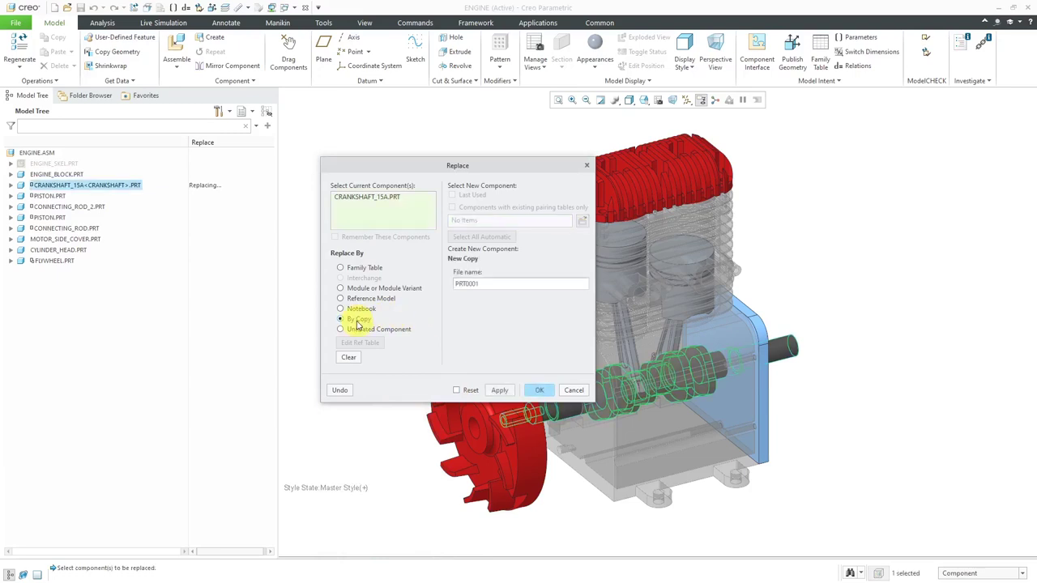
double_click(500, 285)
type("CRANKS")
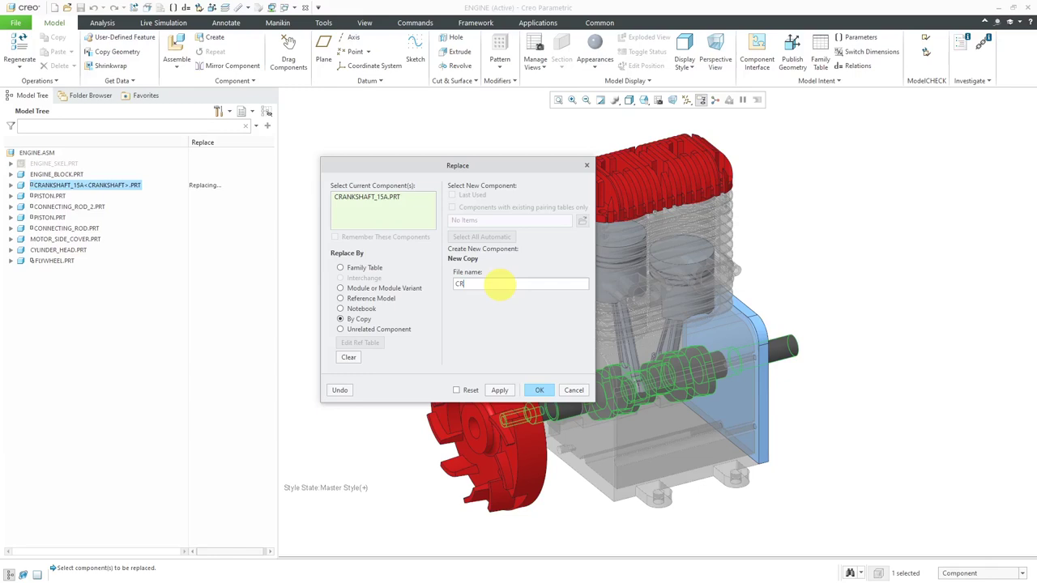
type("HAFT_2")
left_click(498, 389)
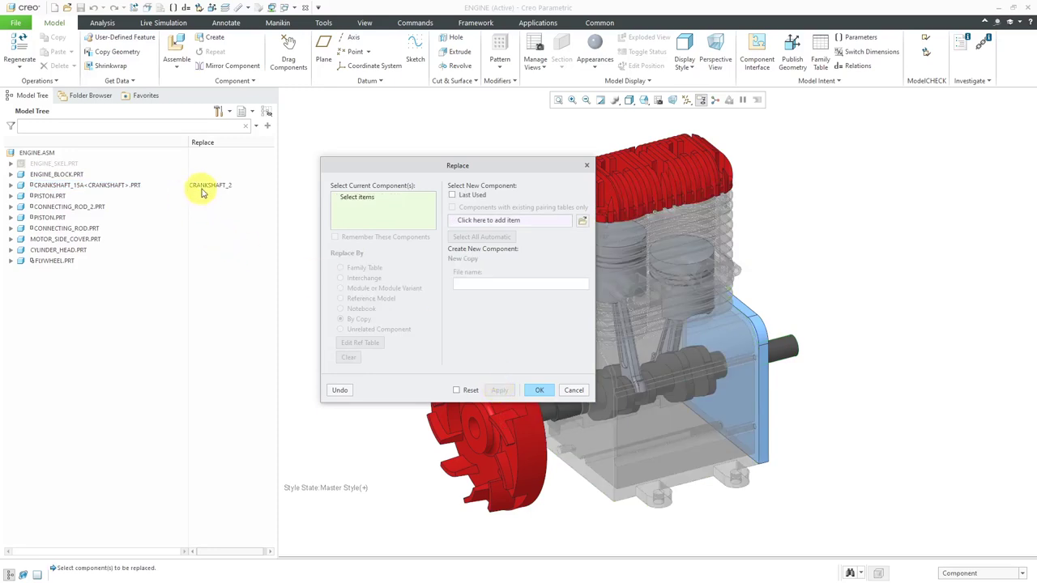
left_click(539, 390)
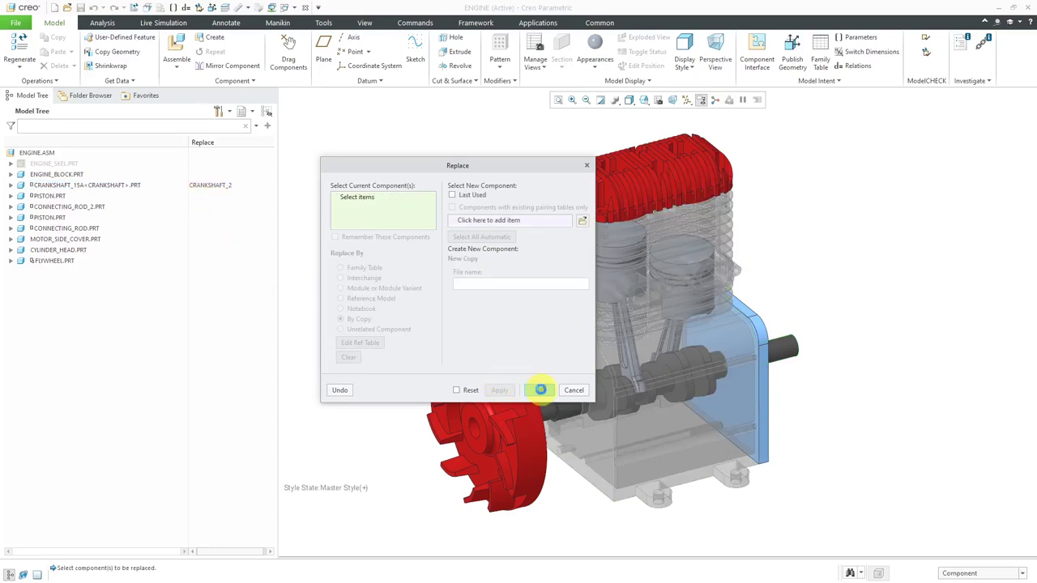
Highlight CRANKSHAFT_2.PRT in the model tree, then clear the selection
left_click(61, 207)
left_click(246, 226)
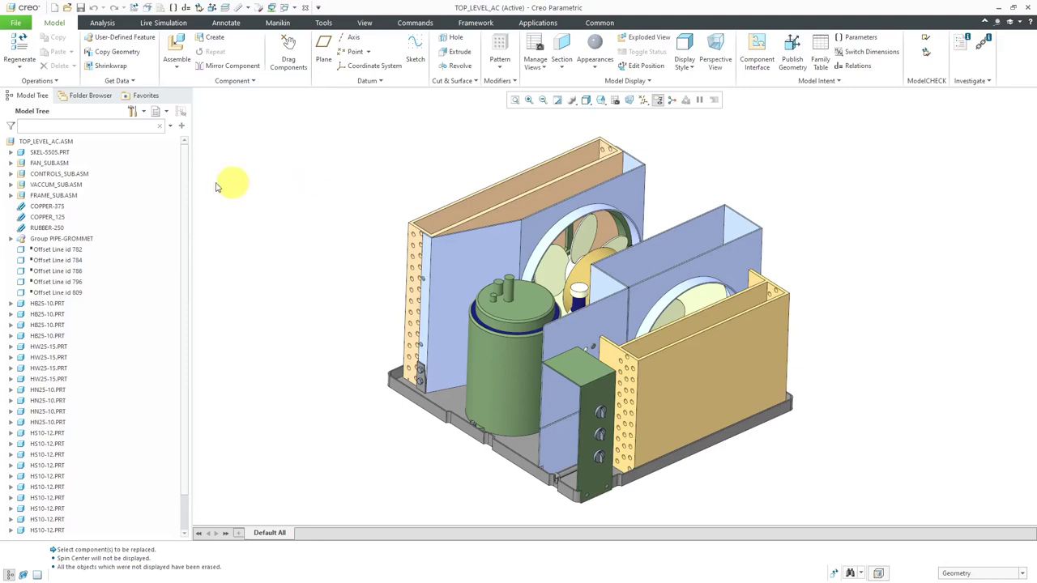
Expand SKEL-5505.PRT in the model tree and browse its datums and features
left_click(55, 154)
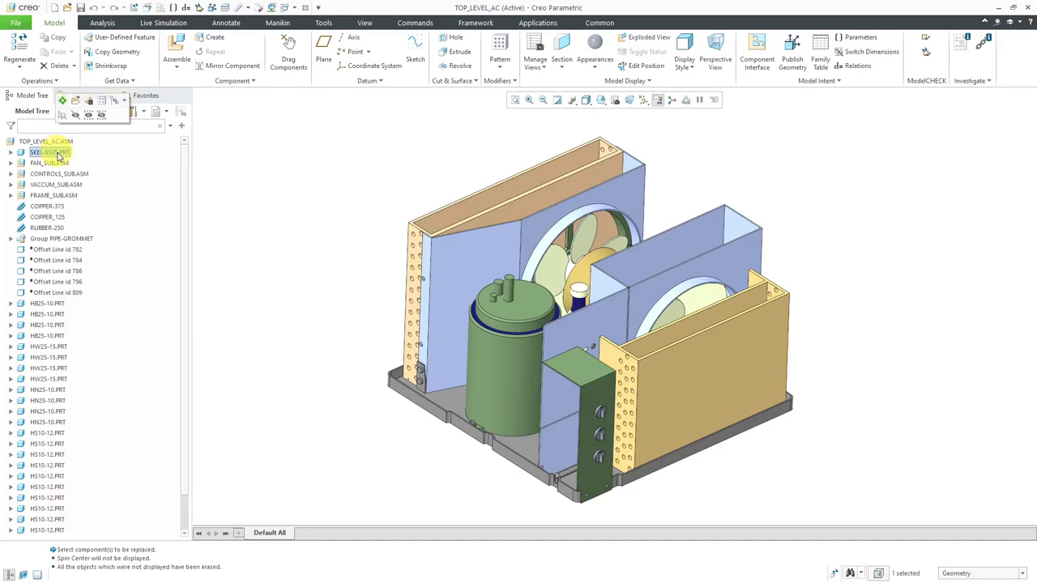
left_click(11, 152)
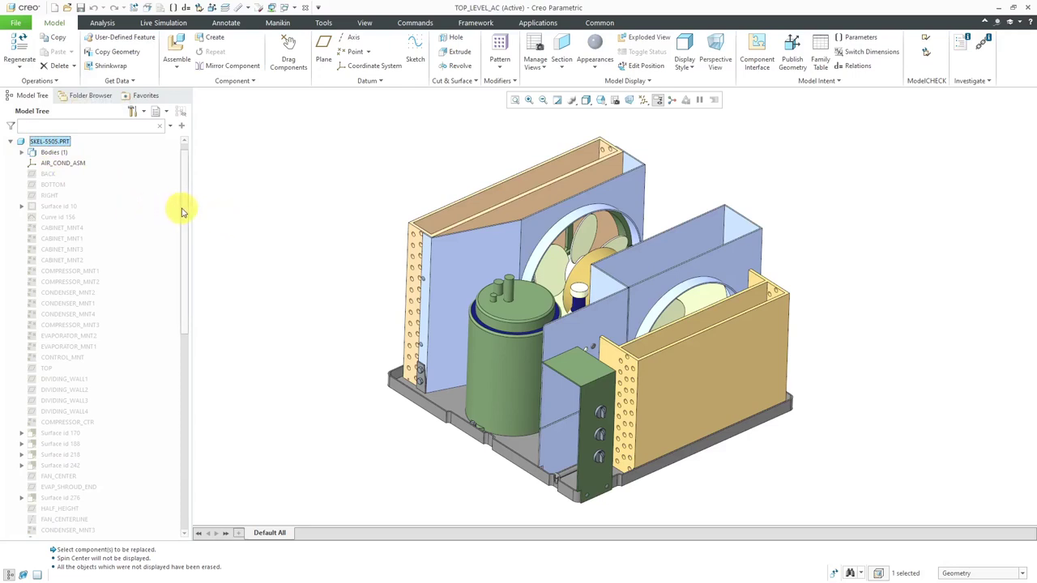
scroll(181, 208, "up", 1)
left_click(266, 192)
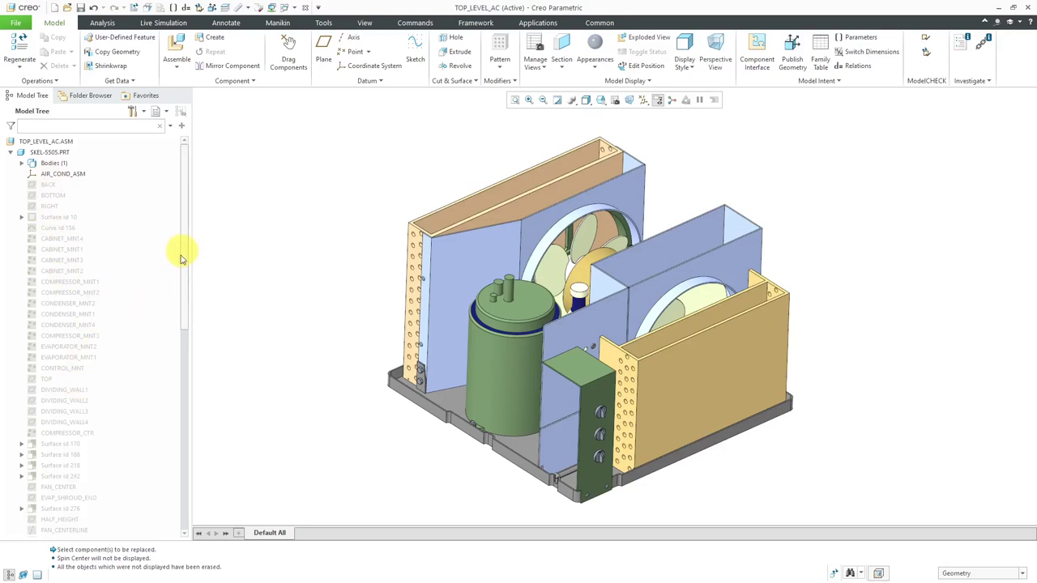
mouse_move(181, 250)
left_mouse_down()
mouse_move(174, 305)
mouse_move(169, 243)
left_mouse_up()
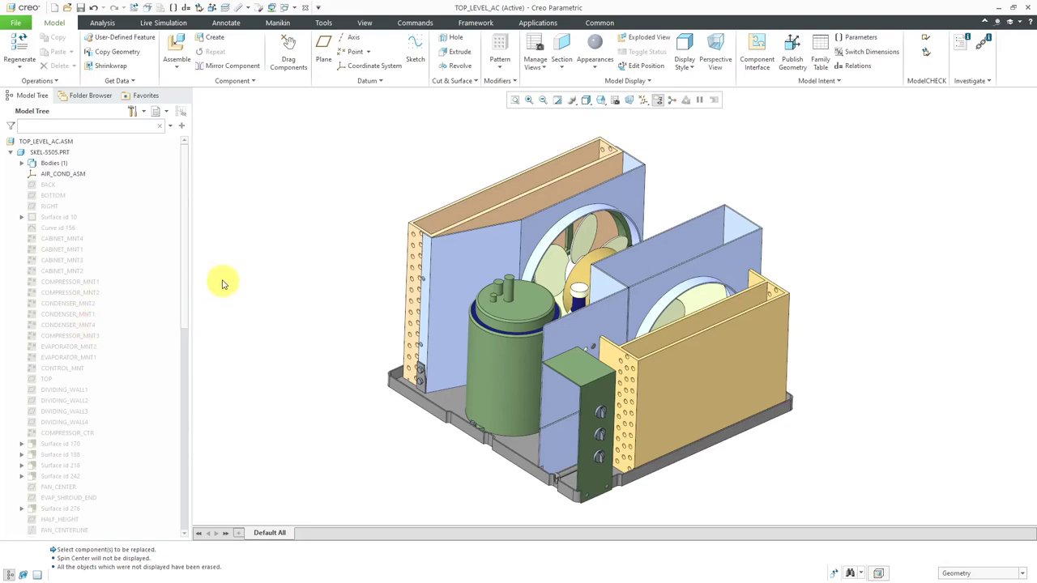
Collapse the SKEL-5505.PRT feature list and select the SKEL-5505.PRT row
left_click(11, 153)
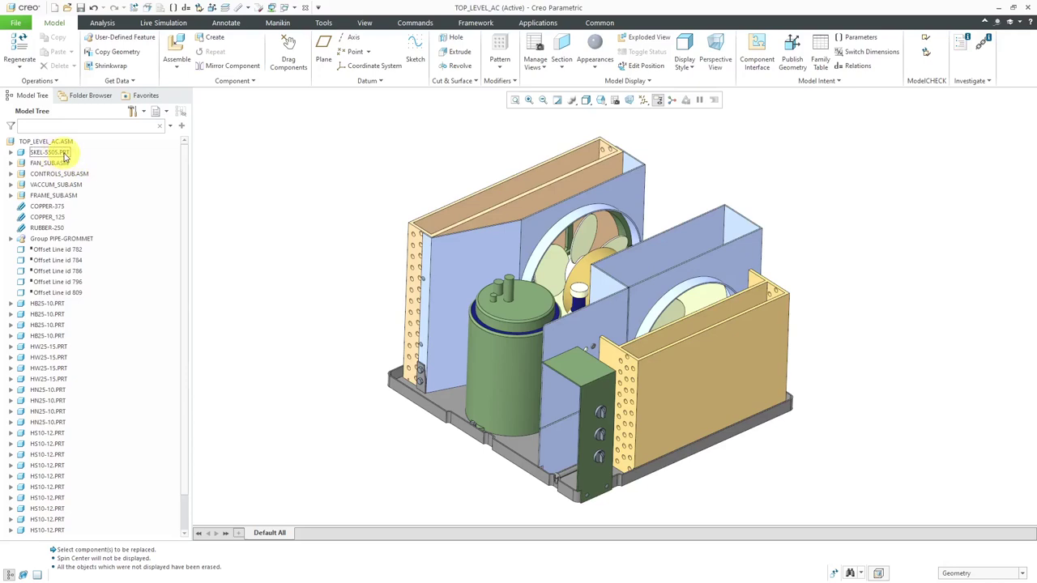
left_click(64, 154)
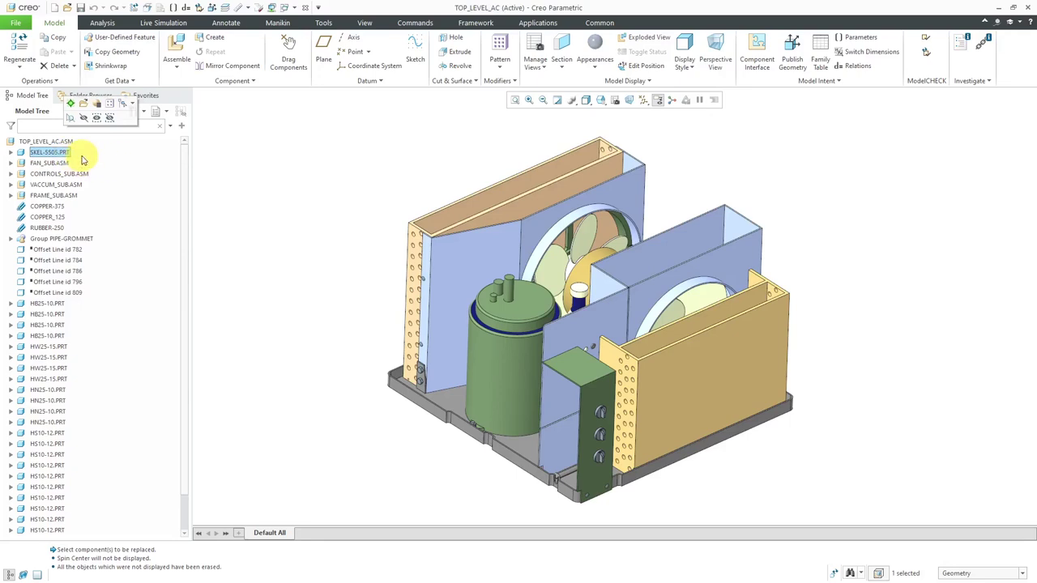
Replace SKEL-5505.PRT with a skeleton-model copy named TOP_LEVEL_AC_SKEL0001
right_click(82, 159)
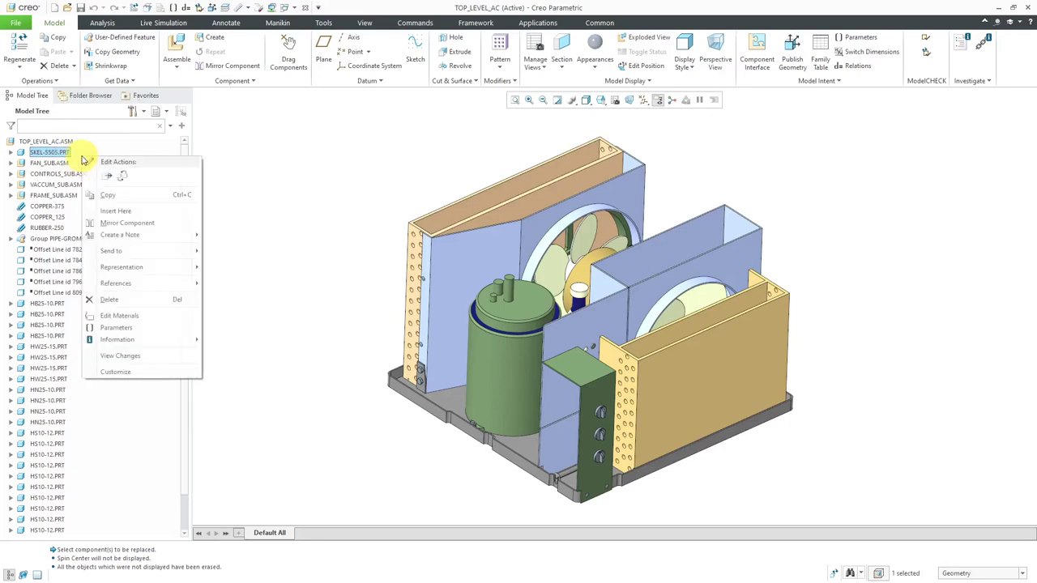
left_click(119, 176)
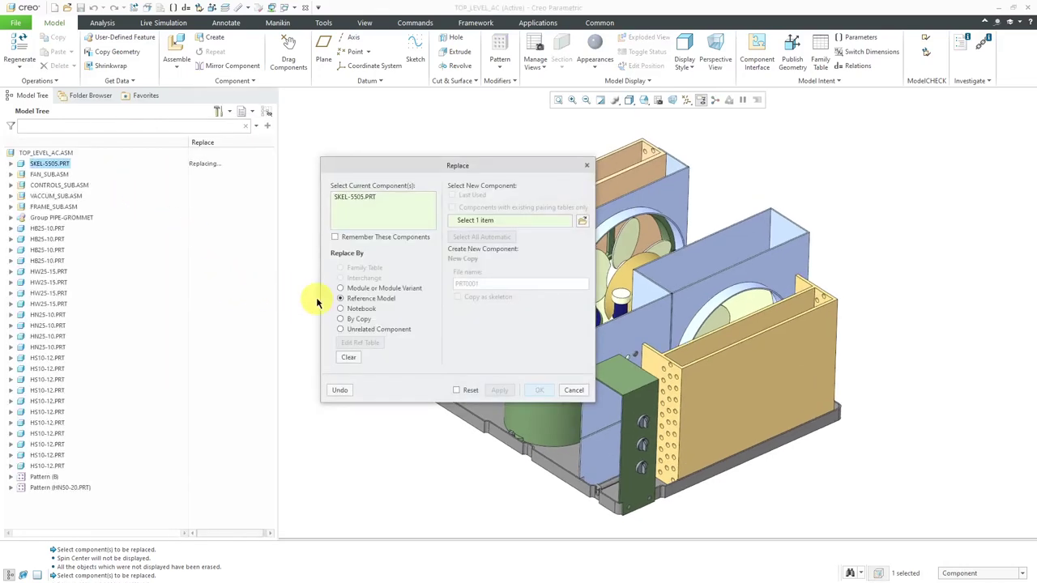
left_click(362, 321)
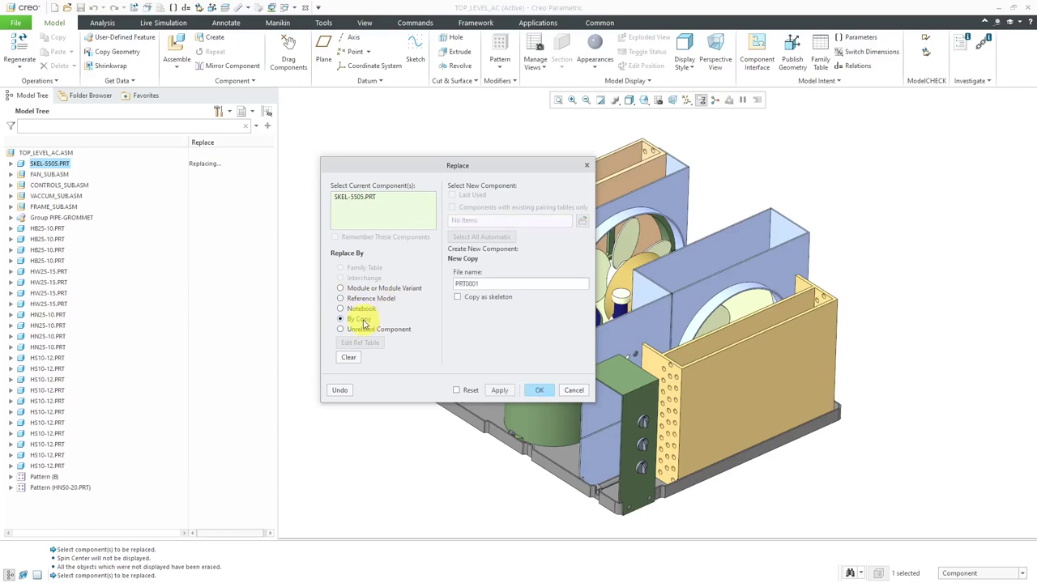
left_click(497, 285)
left_click(458, 297)
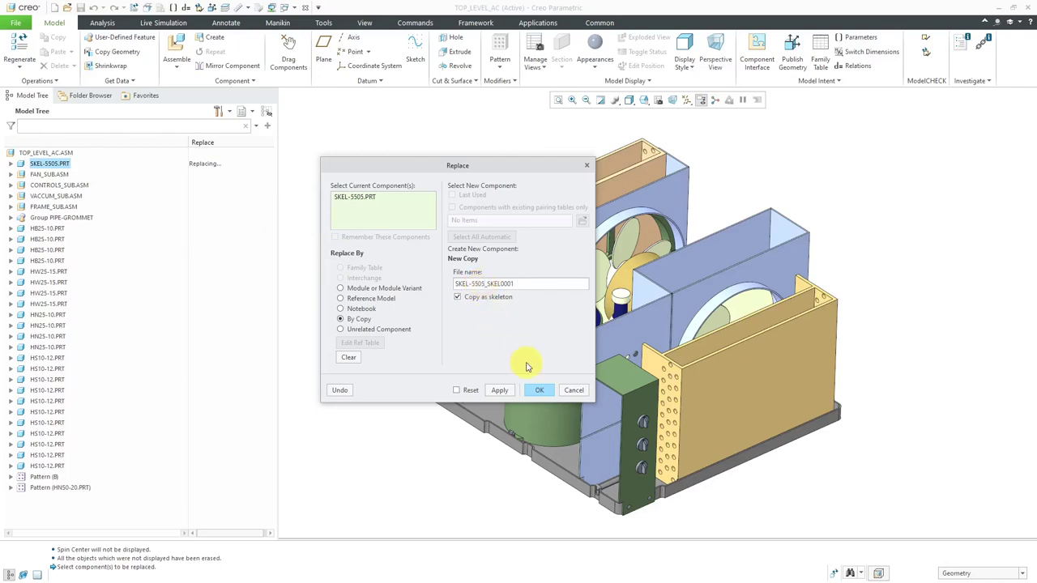
key("BackSpace")
key("BackSpace")
key("BackSpace")
key("BackSpace")
key("BackSpace")
key("BackSpace")
key("BackSpace")
key("BackSpace")
key("BackSpace")
type("TOP_LEVEL_AC")
left_click(499, 390)
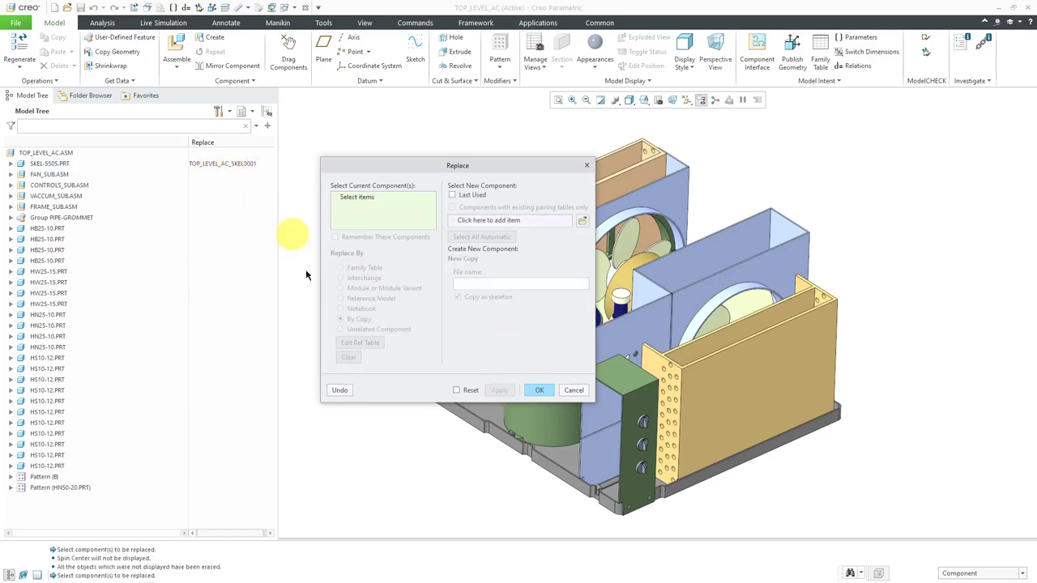
left_click(540, 390)
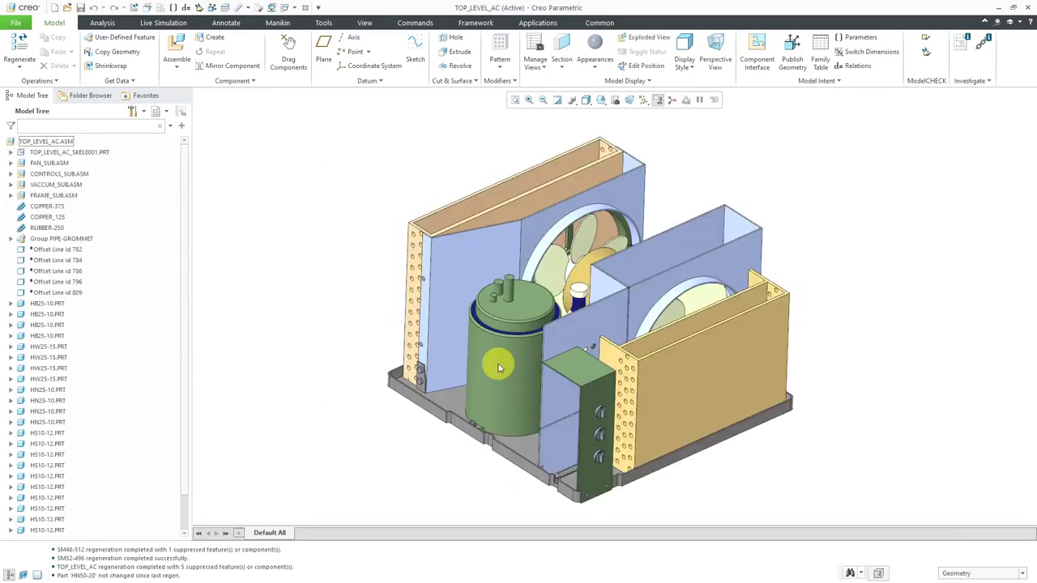